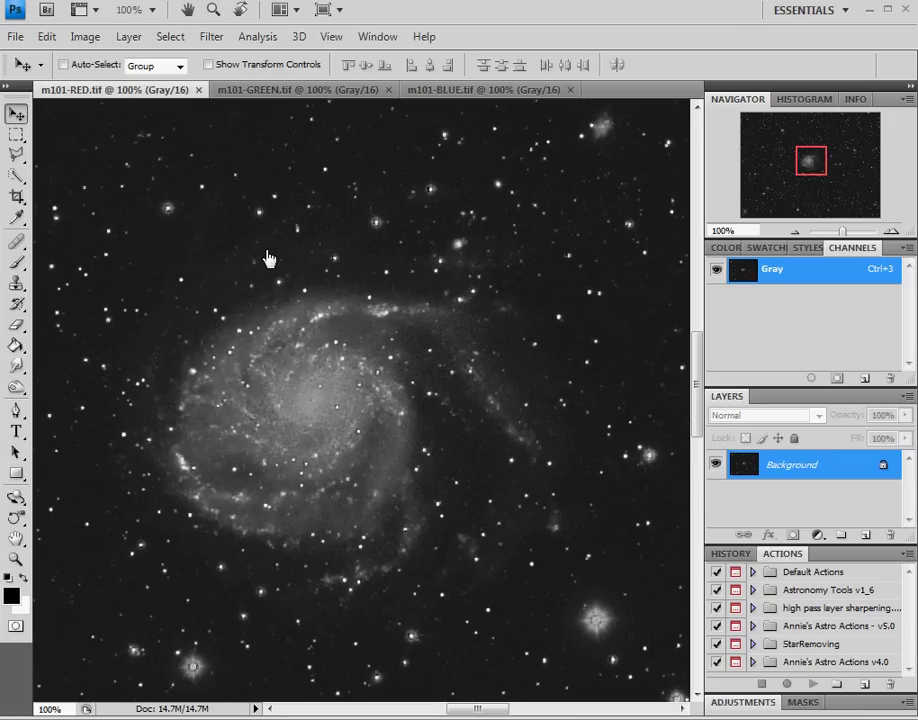
Flip between the red, green and blue M101 filter frames to compare them.
left_click(255, 97)
left_click(423, 95)
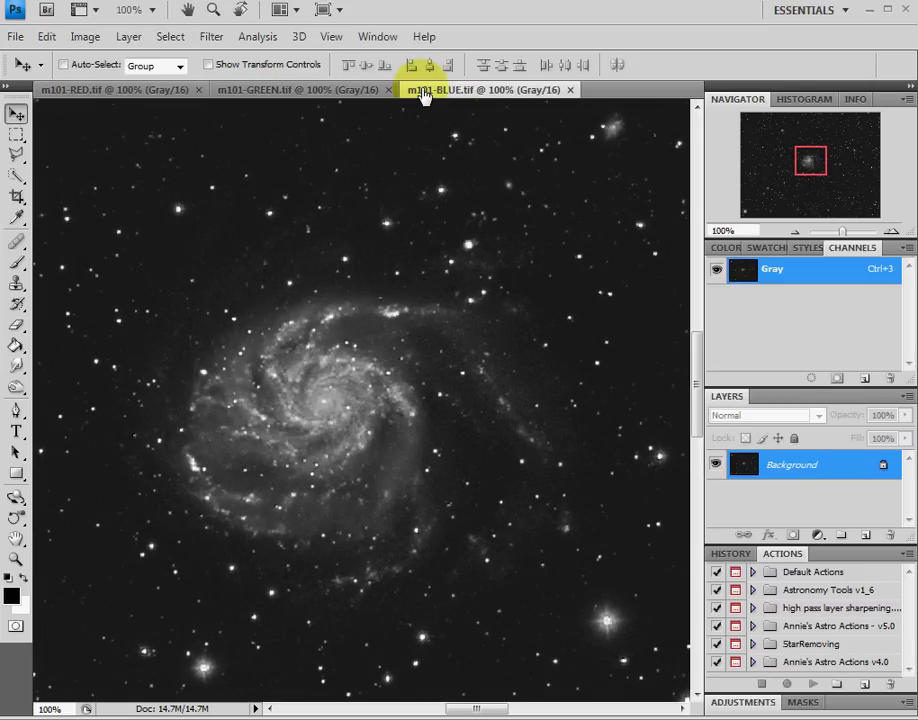
left_click(315, 90)
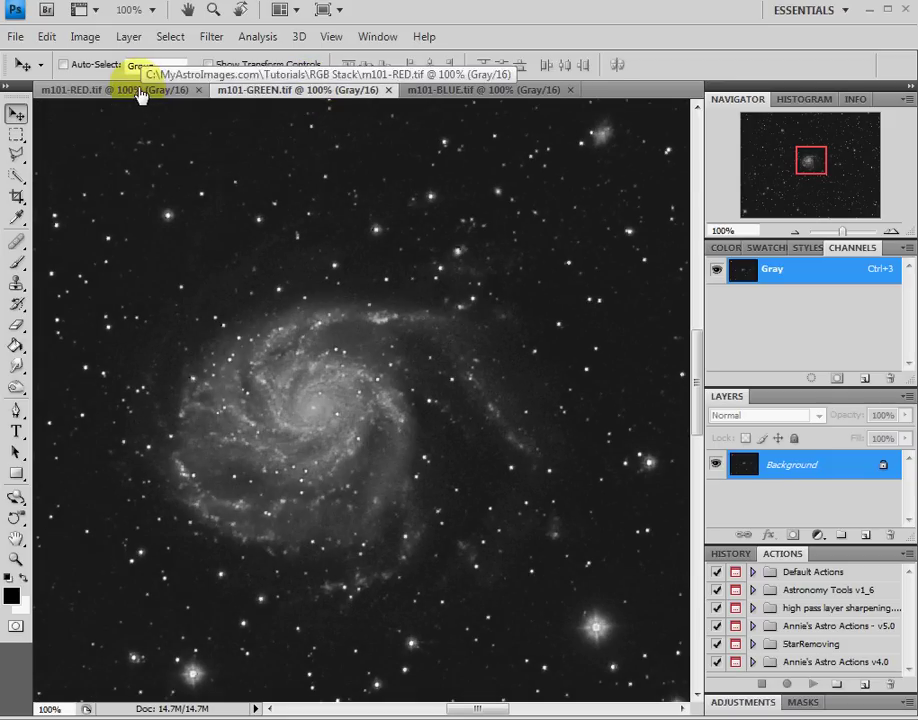
left_click(140, 95)
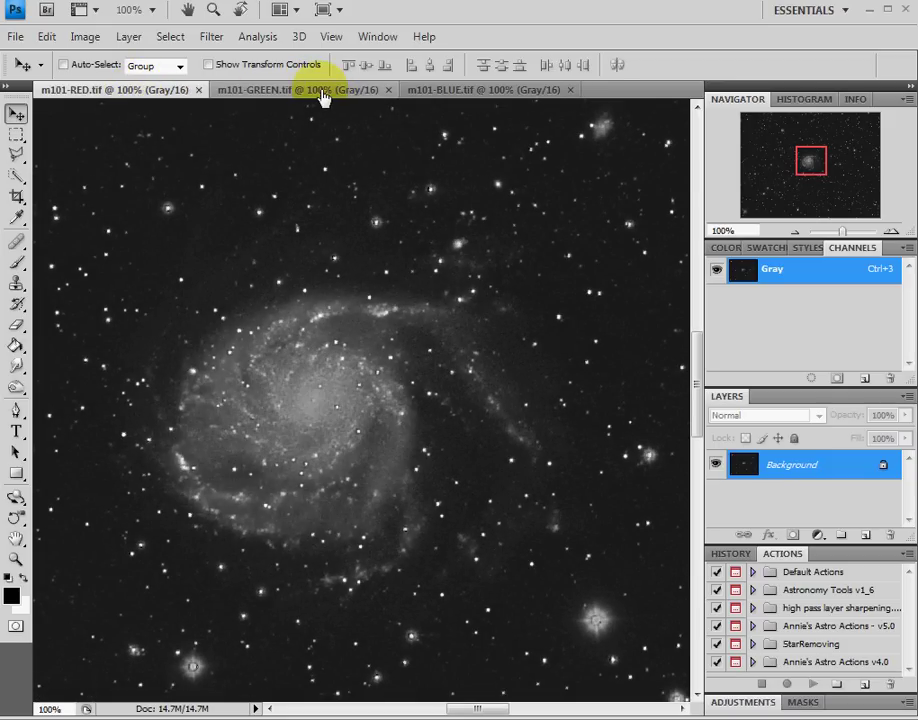
left_click(322, 96)
left_click(520, 97)
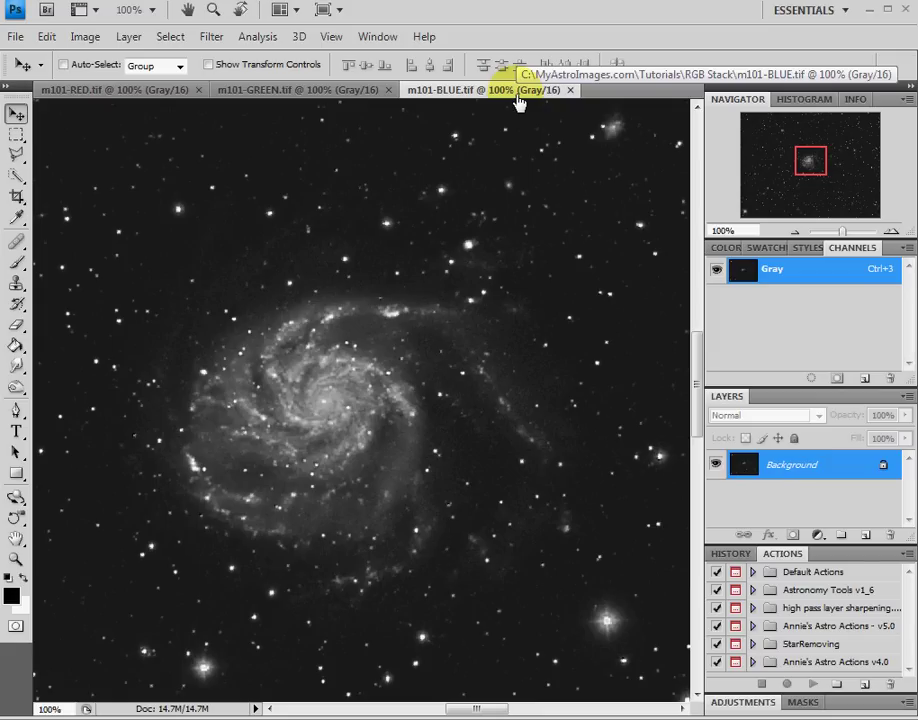
left_click(288, 95)
left_click(140, 94)
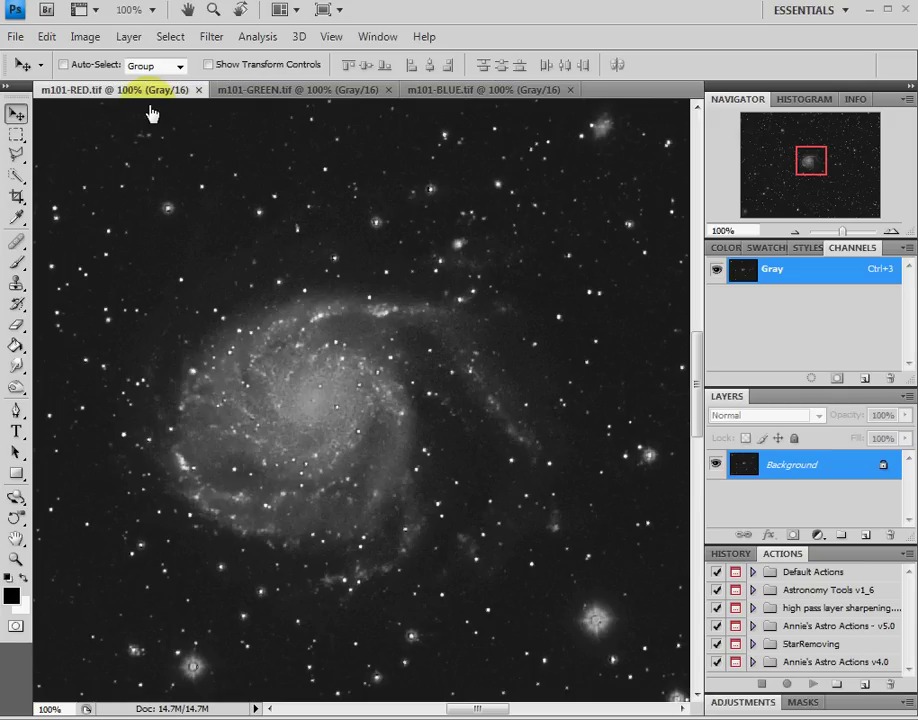
left_click(342, 398)
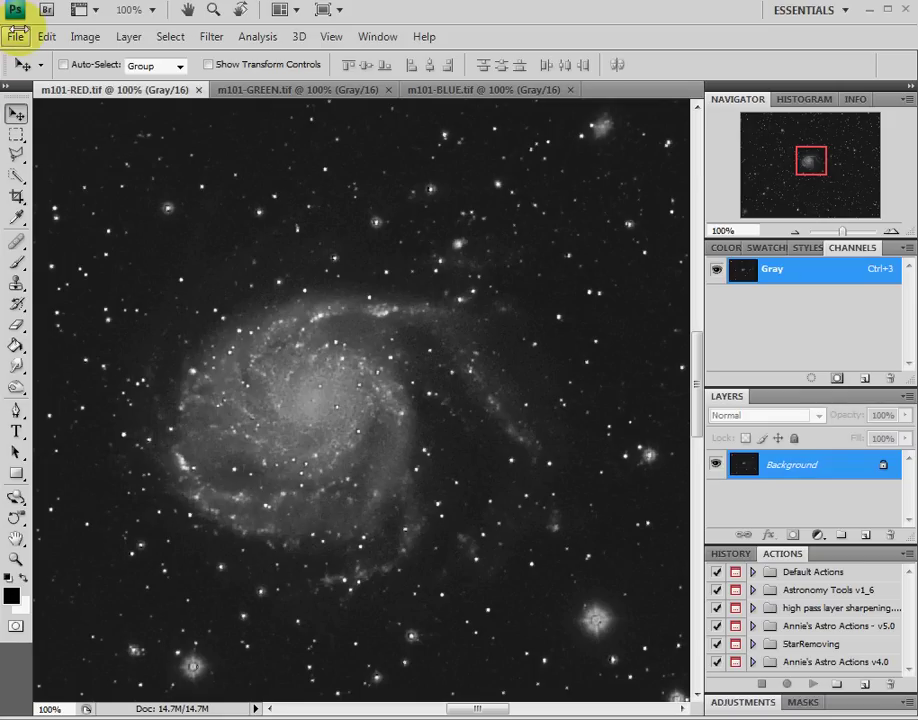
Create a new 3190×2411 px document in RGB Color 16 bit at 300 pixels/inch.
left_click(16, 36)
left_click(20, 56)
double_click(441, 241)
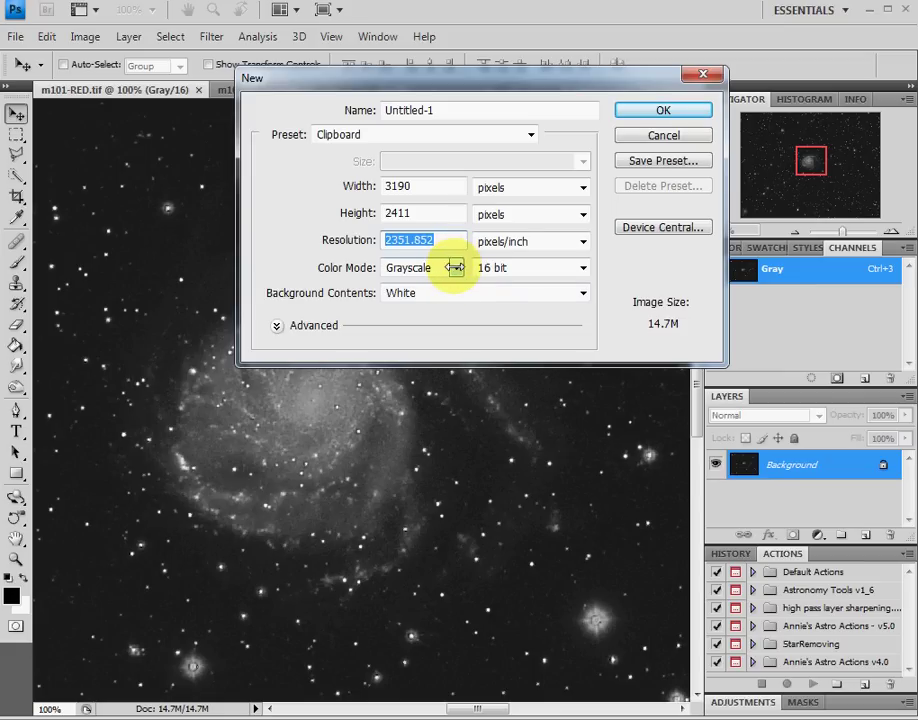
left_click(455, 267)
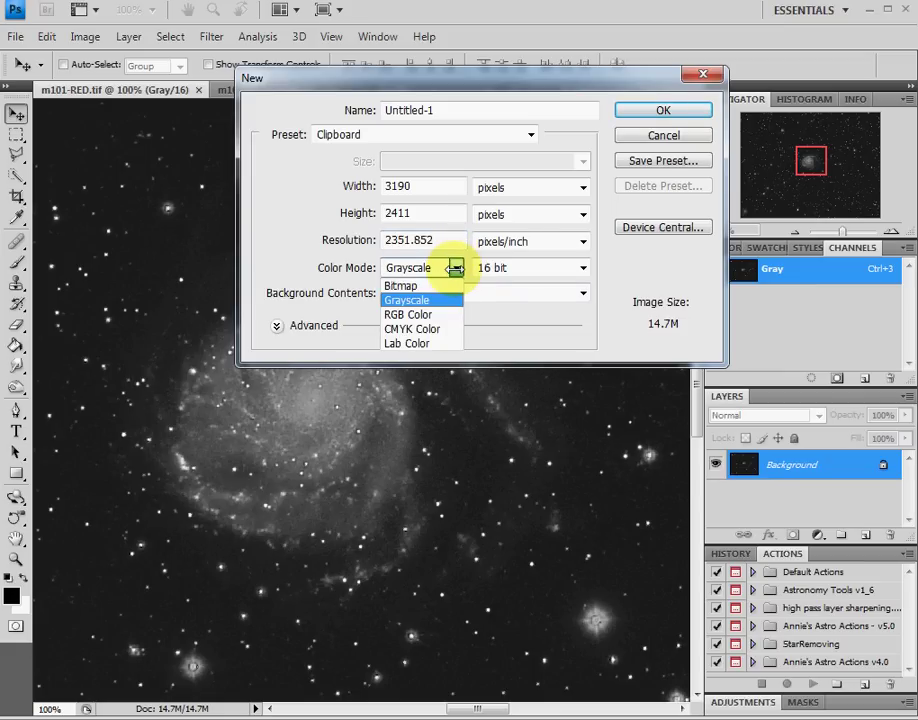
left_click(426, 316)
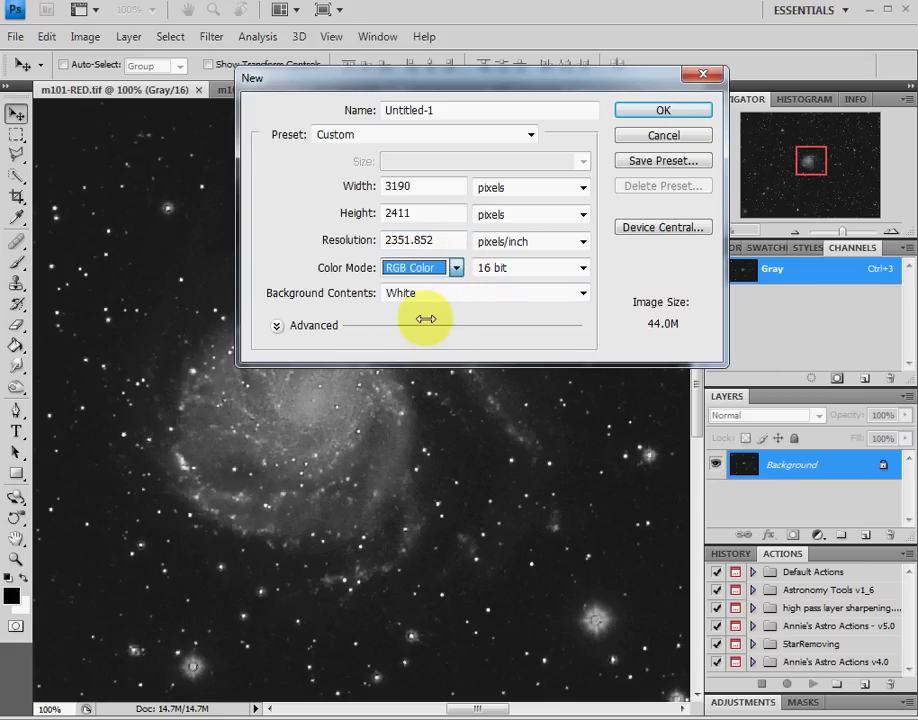
double_click(447, 240)
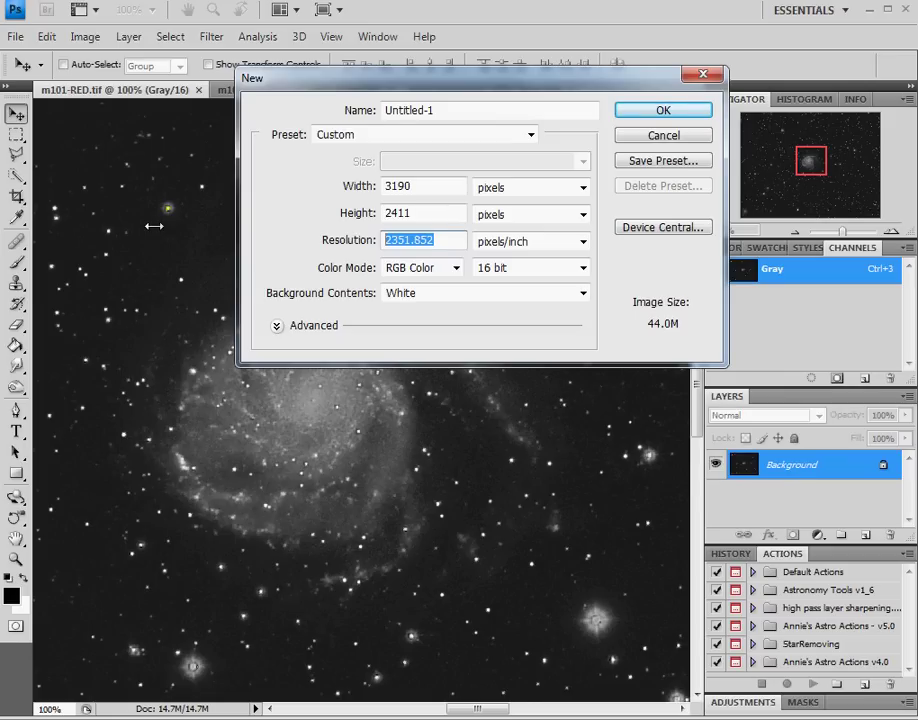
type("300")
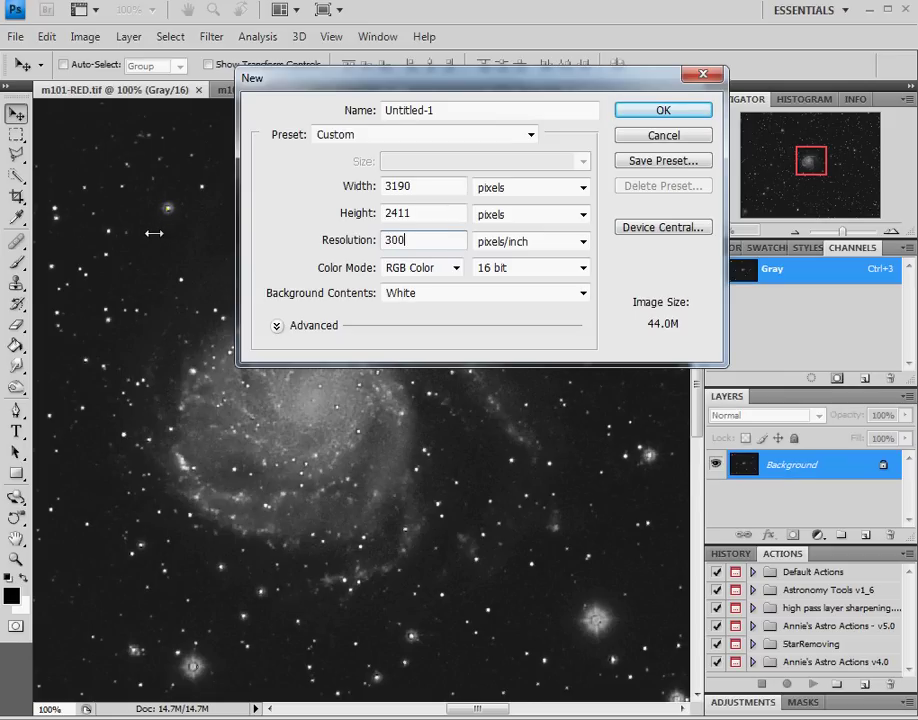
left_click(670, 111)
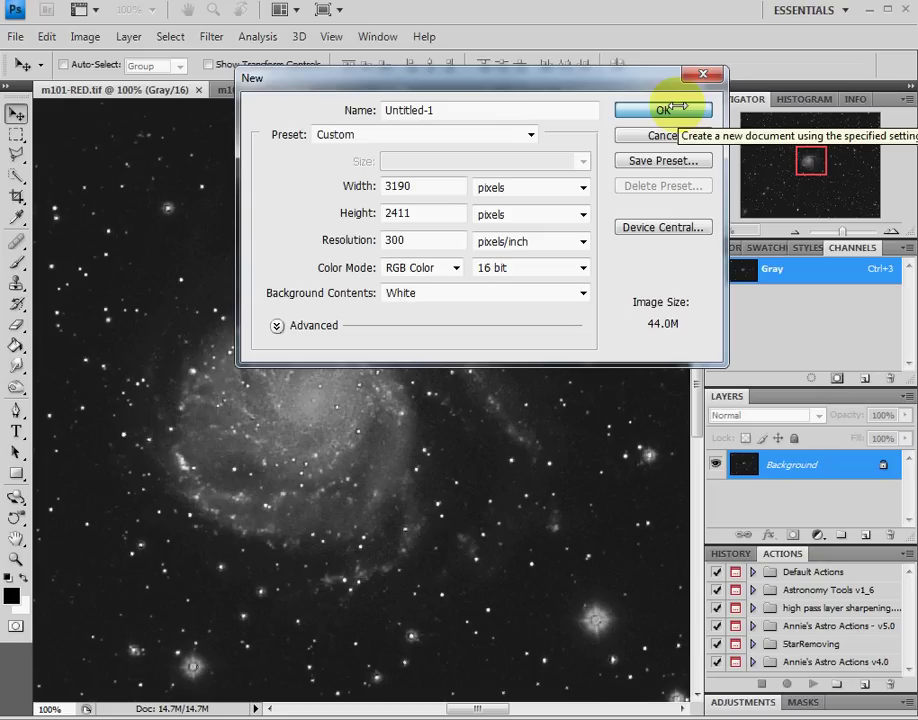
left_click(670, 109)
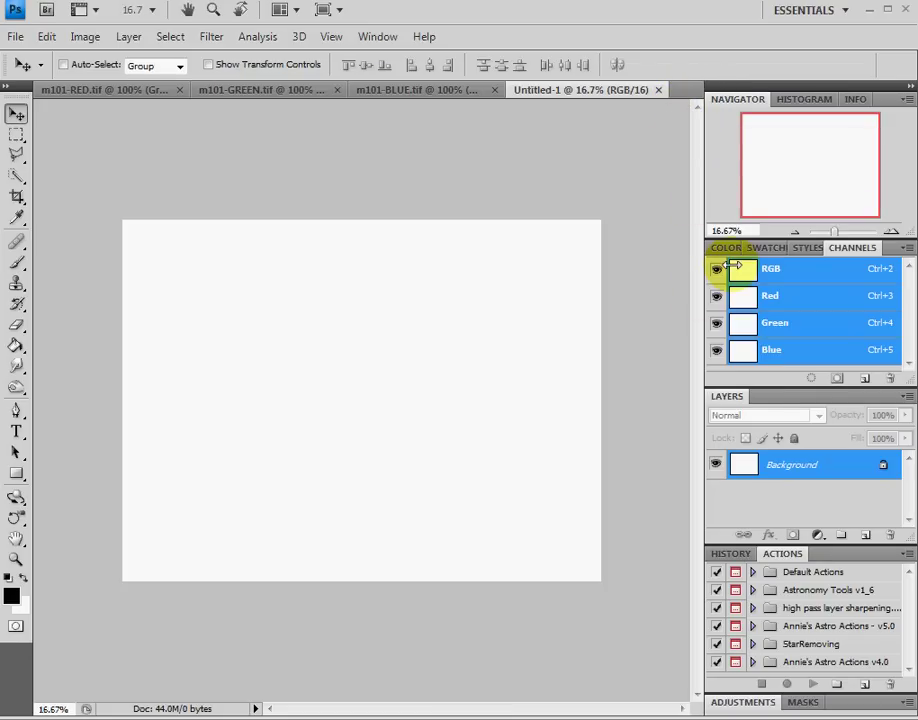
Make Red the only active channel in Untitled-1 and paste the red galaxy frame into it.
left_click(808, 247)
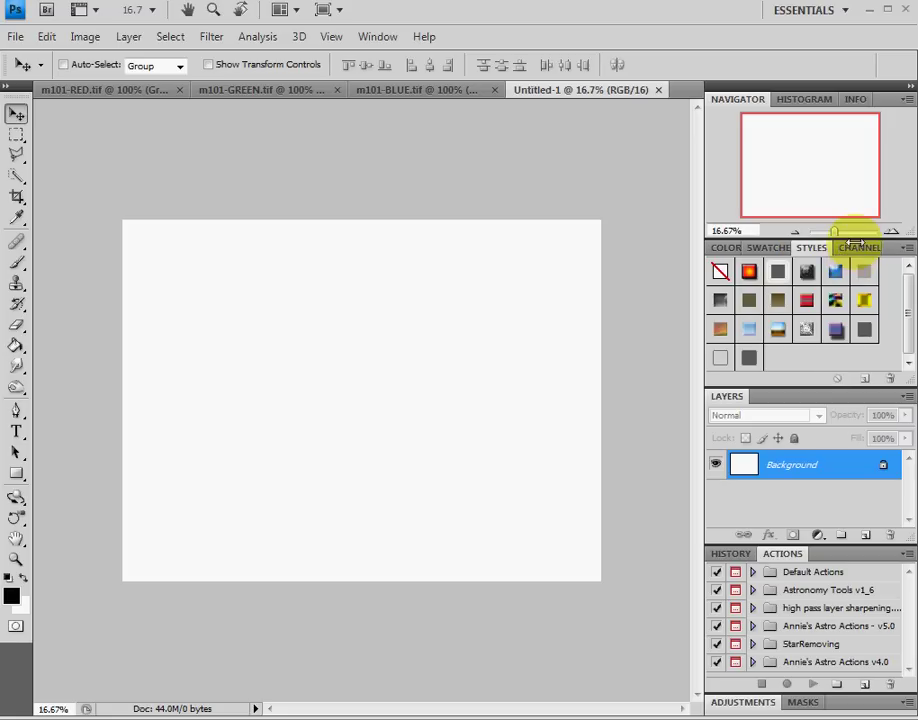
left_click(850, 246)
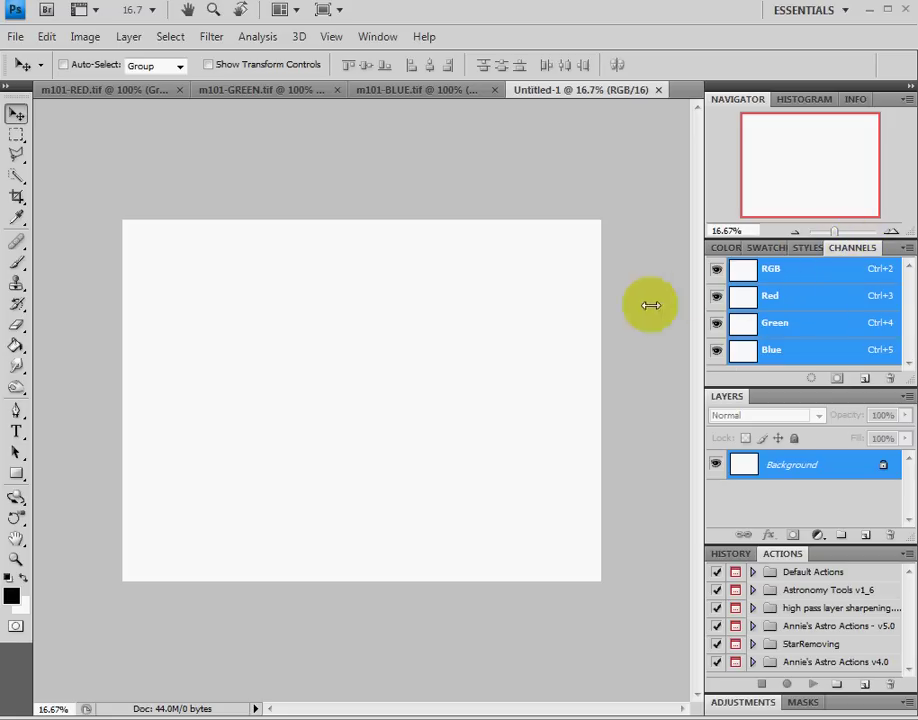
left_click_drag(733, 297, 685, 298)
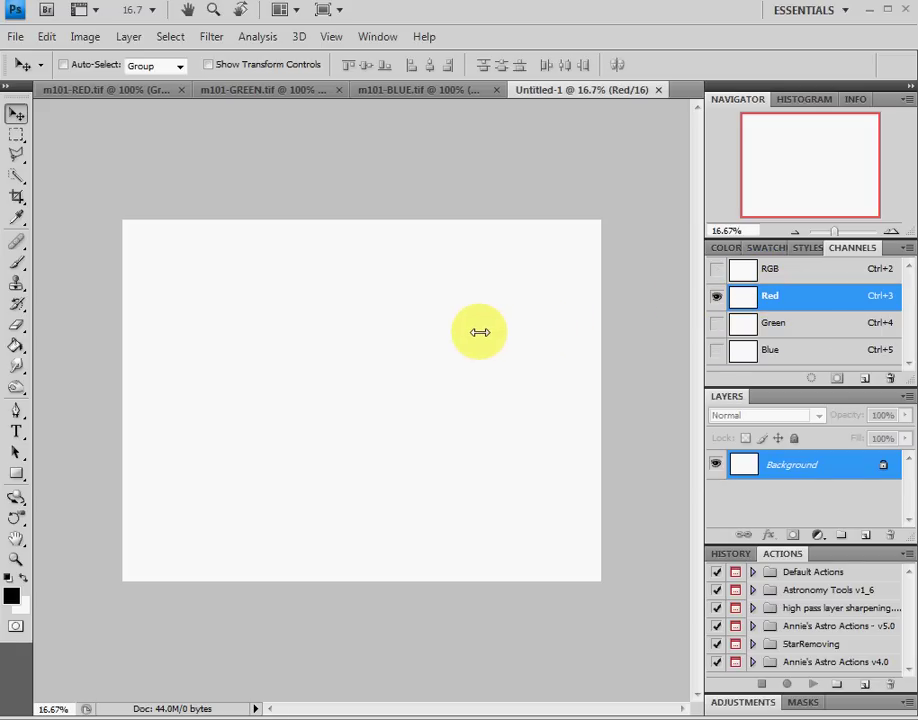
key("ctrl+v")
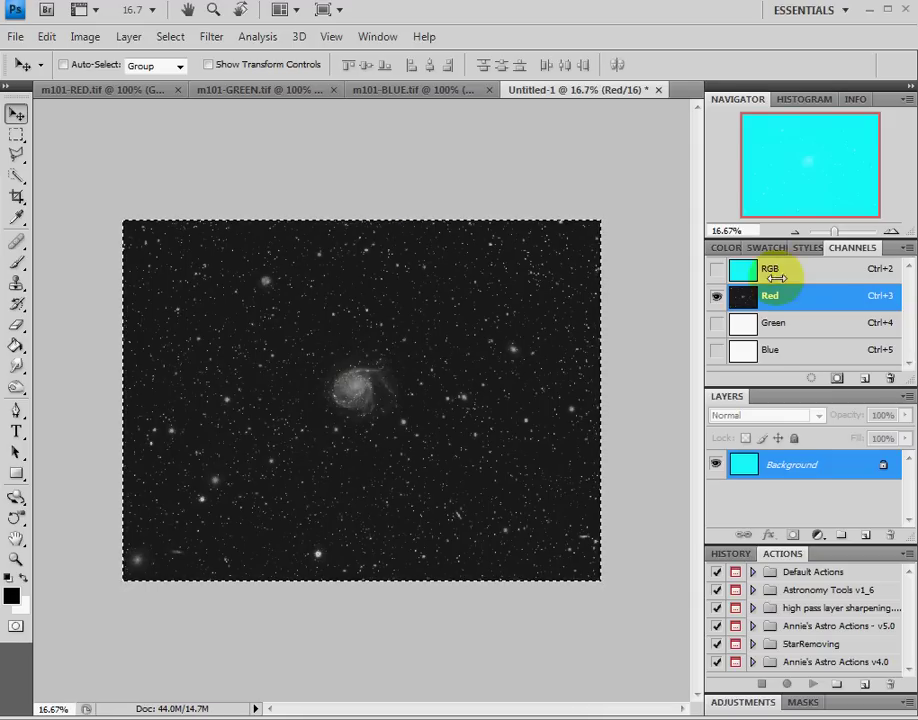
Copy the green-filter frame and paste it into Untitled-1's Green channel.
left_click(256, 89)
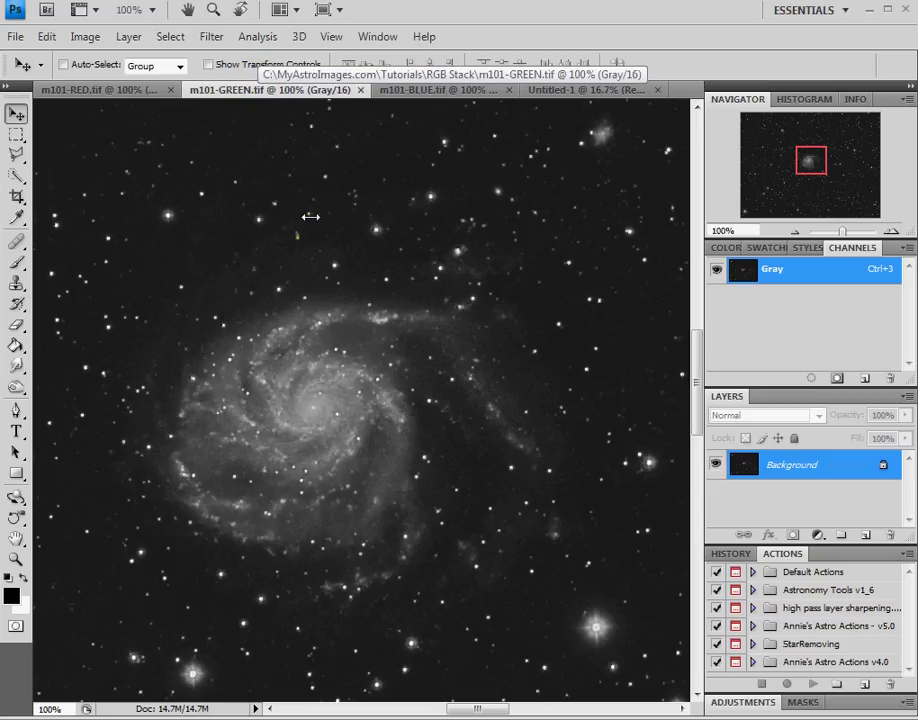
left_click(586, 90)
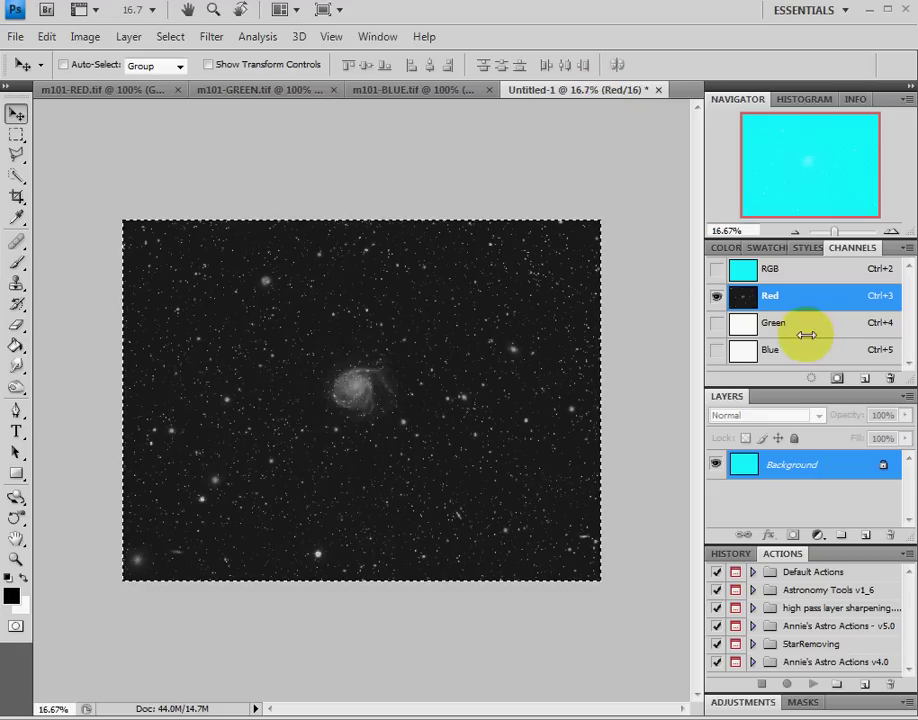
left_click(752, 327)
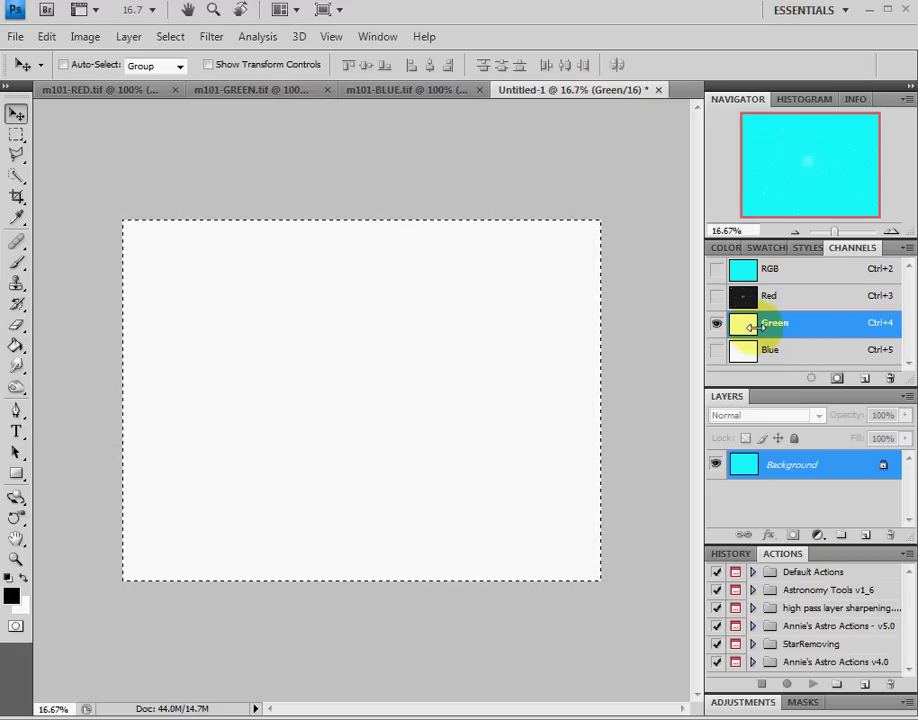
key("ctrl+v")
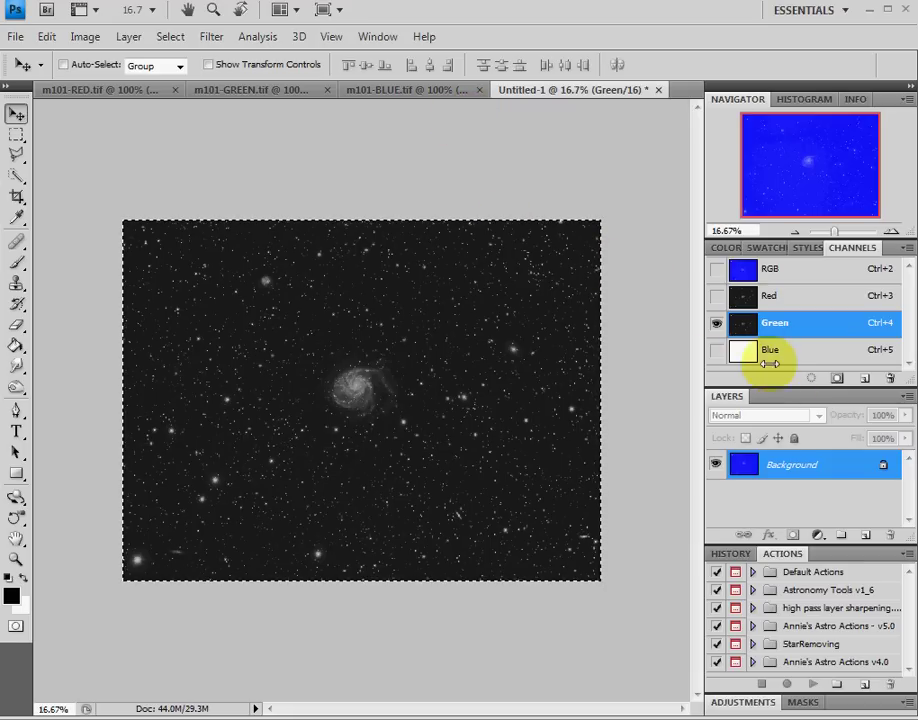
Copy the m101-BLUE.tif frame and paste it into Untitled-1's Blue channel.
left_click(388, 90)
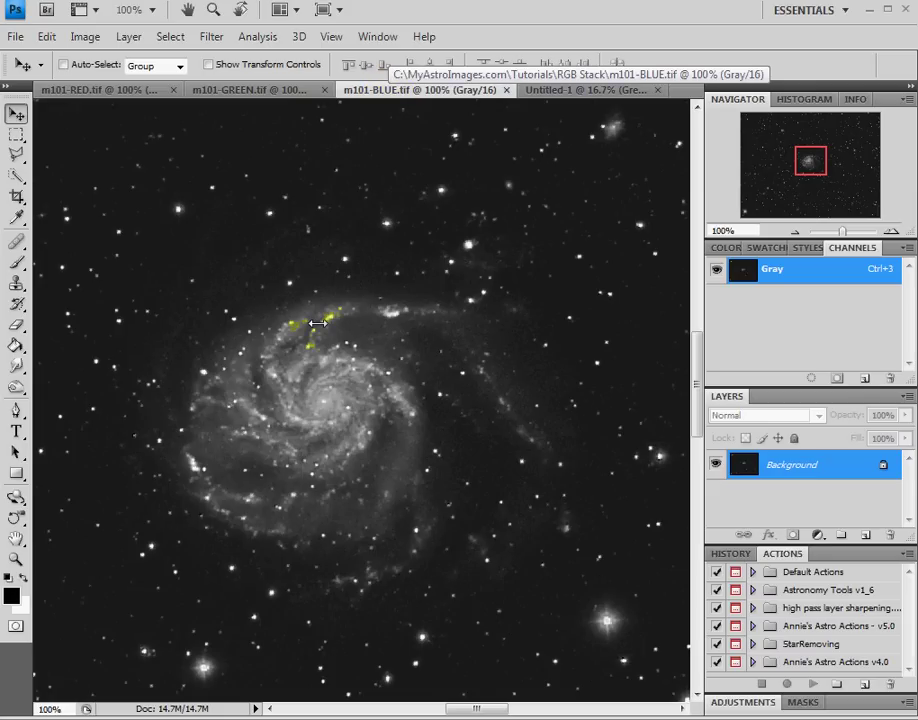
left_click(588, 90)
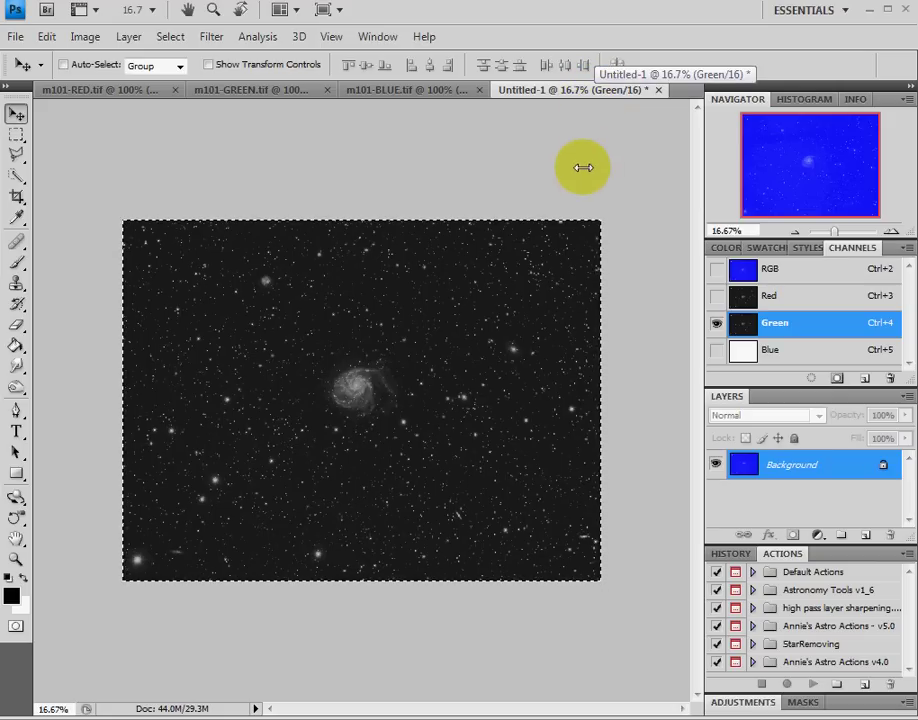
left_click(743, 348)
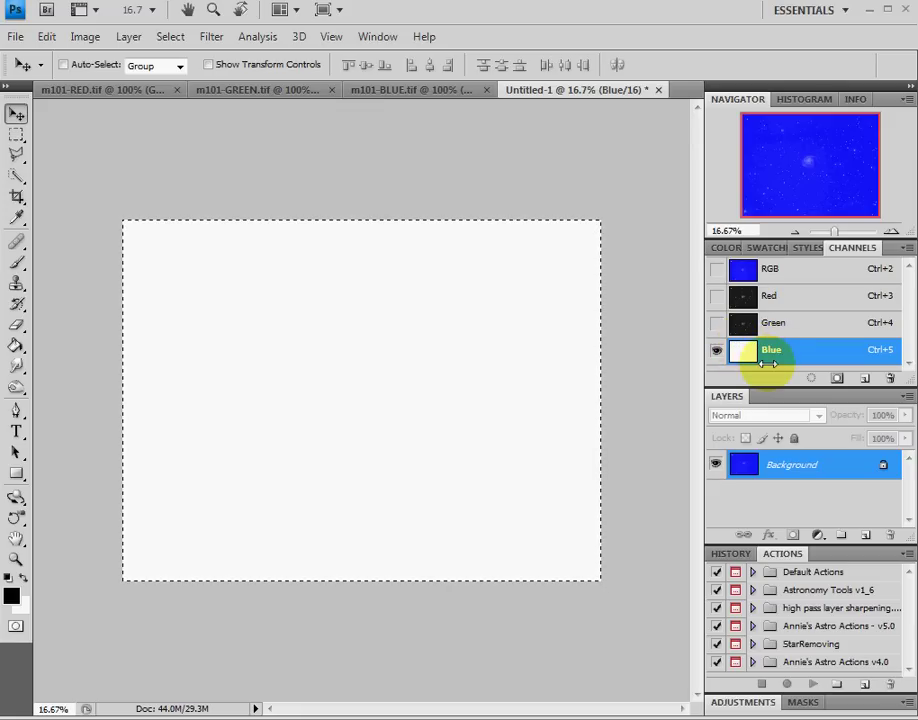
key("ctrl+v")
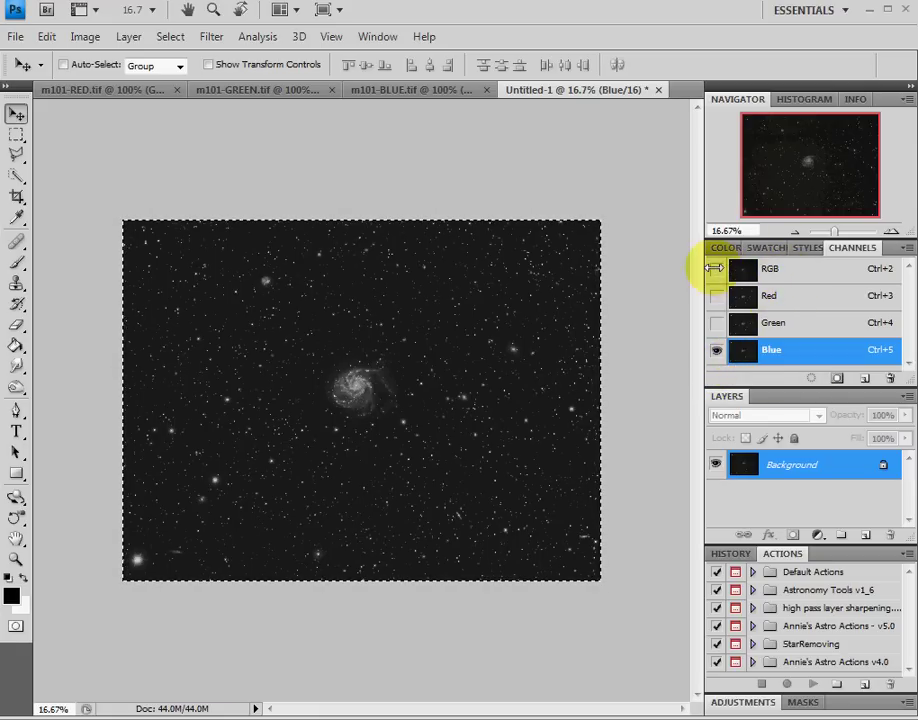
Turn on the combined RGB channel and view the composite at Actual Pixels.
left_click(714, 268)
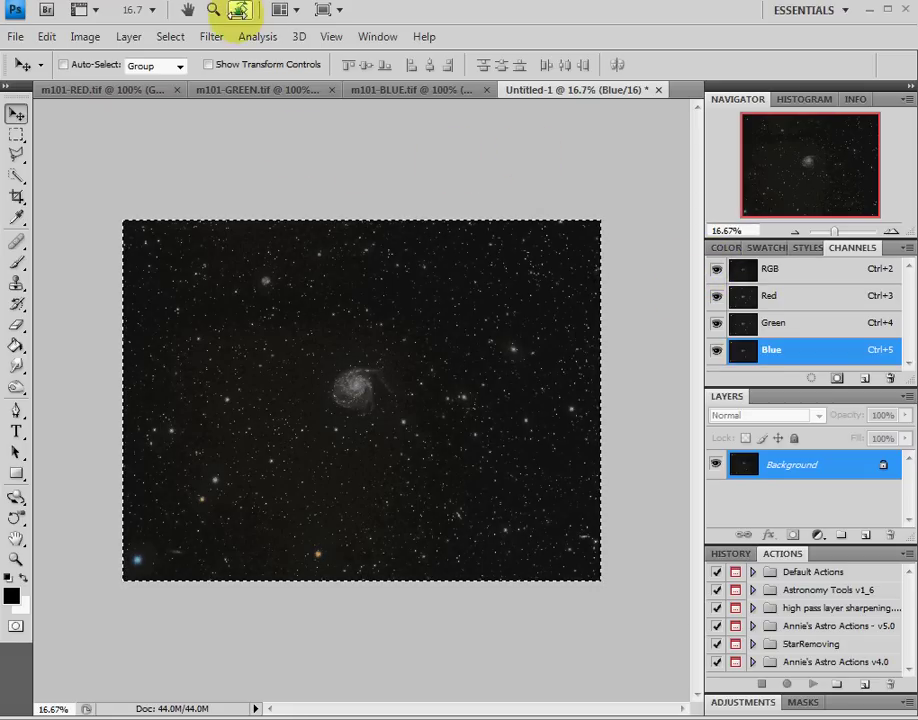
left_click(330, 37)
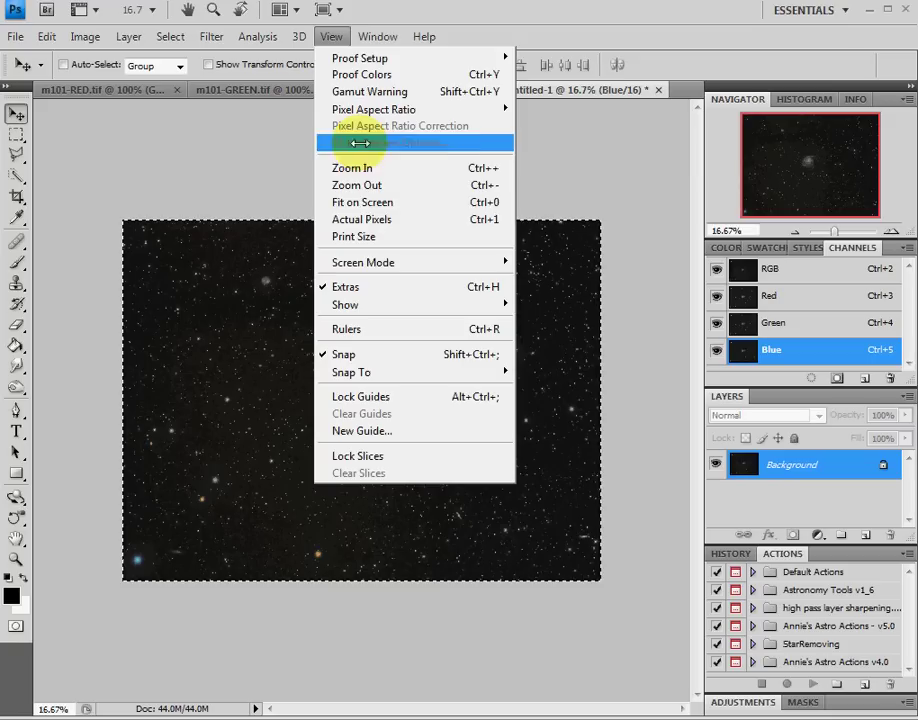
left_click(389, 219)
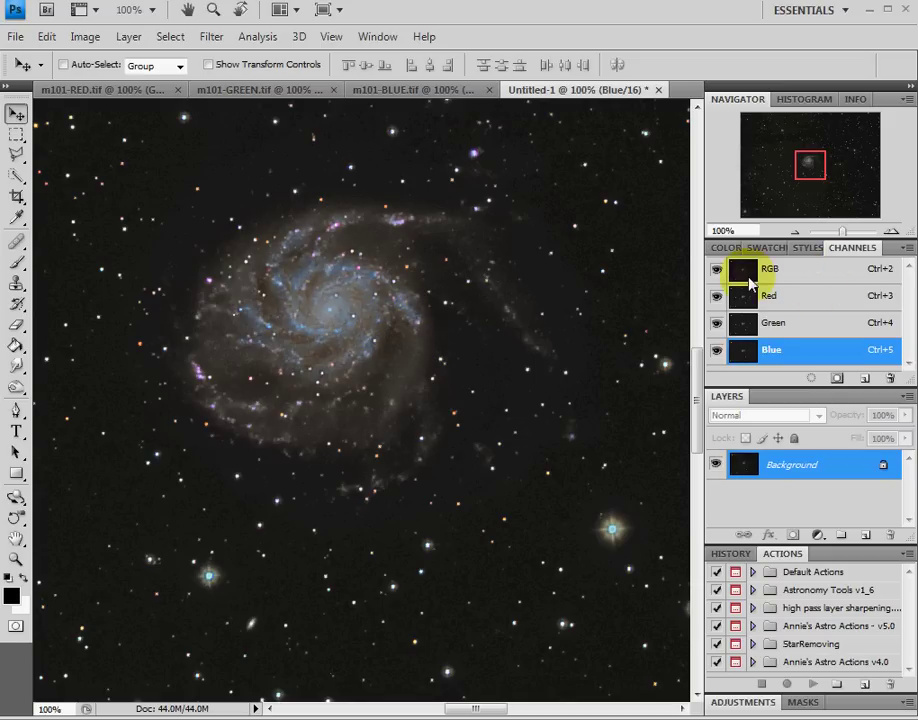
Hide the Red and Green channels to compare colours, then show them again.
left_click(716, 297)
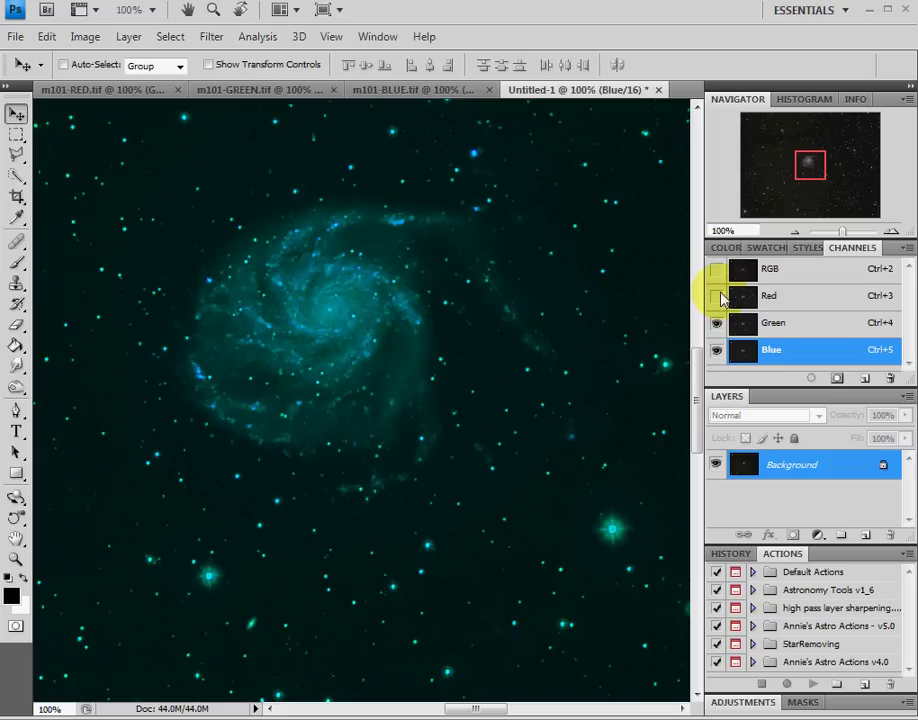
left_click(716, 322)
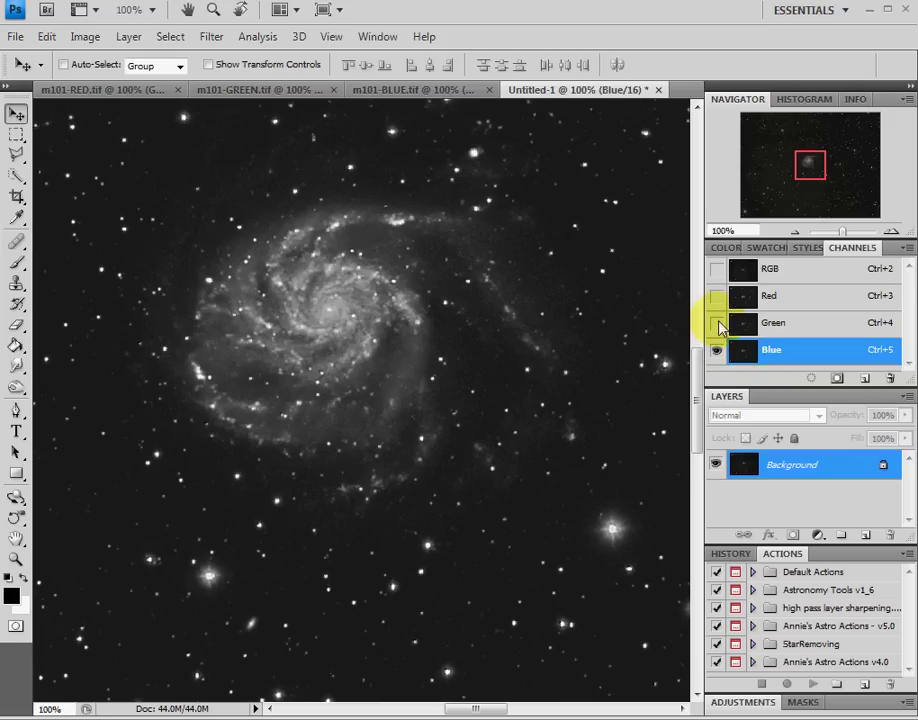
left_click(716, 322)
left_click(716, 295)
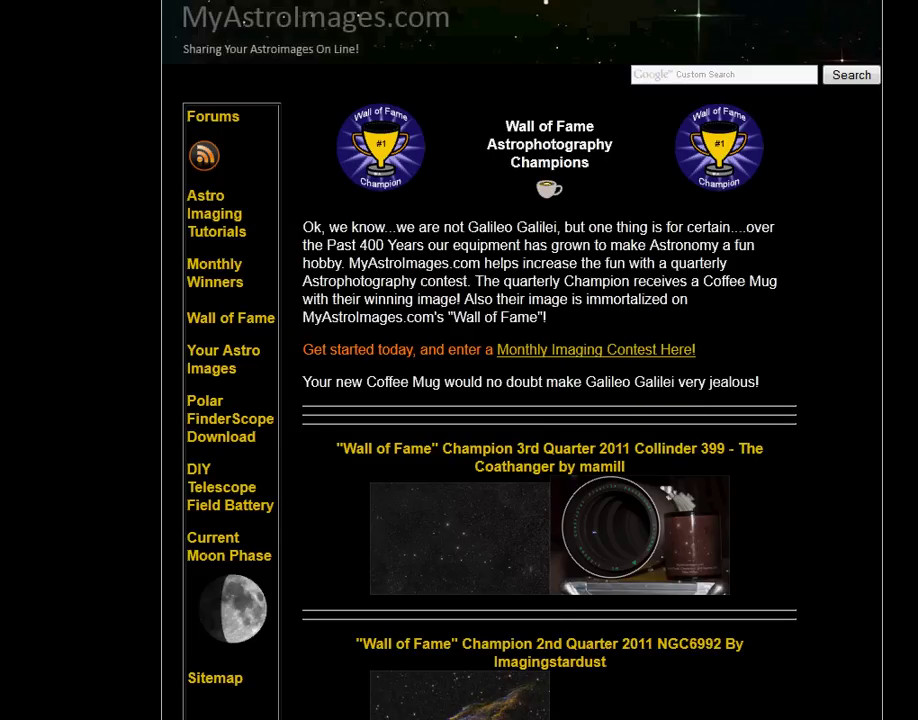
Scroll down through the Wall of Fame champion entries and back up.
scroll(520, 400, "down", 2)
scroll(555, 400, "down", 7)
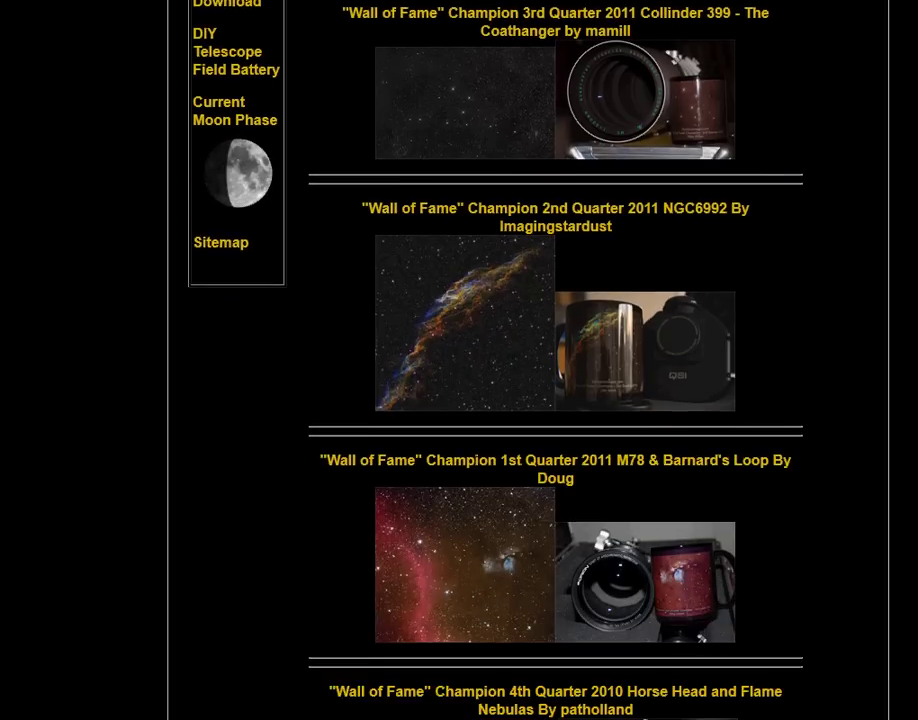
scroll(555, 400, "down", 5)
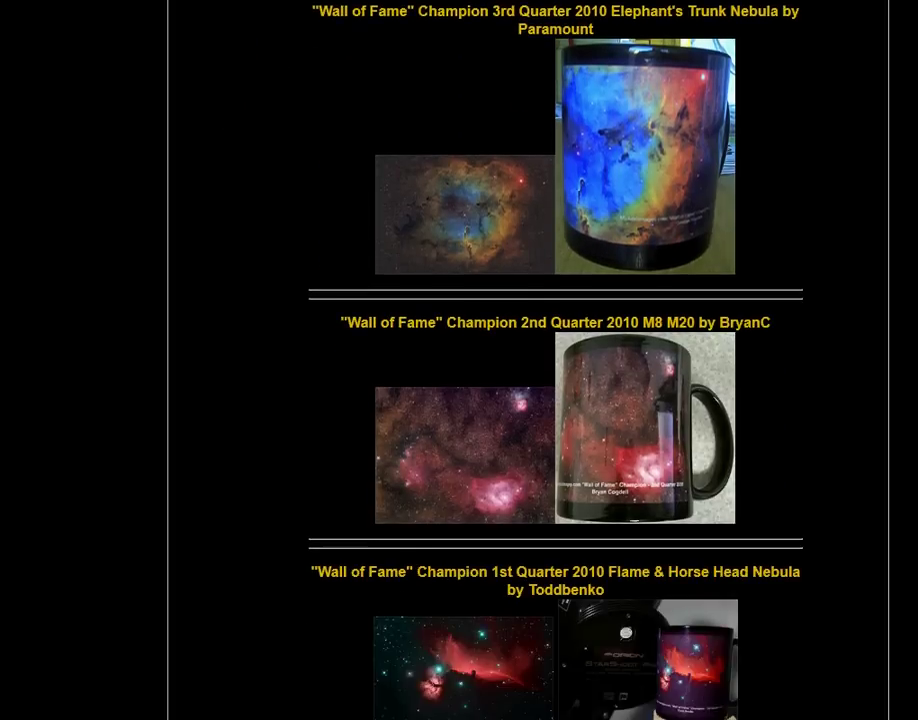
scroll(555, 400, "up", 14)
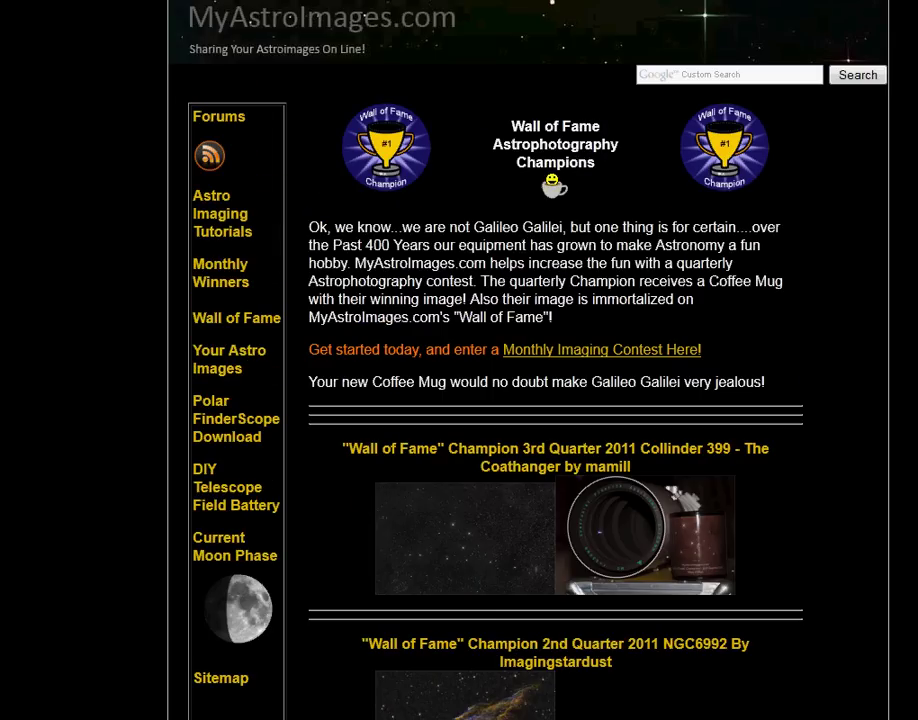